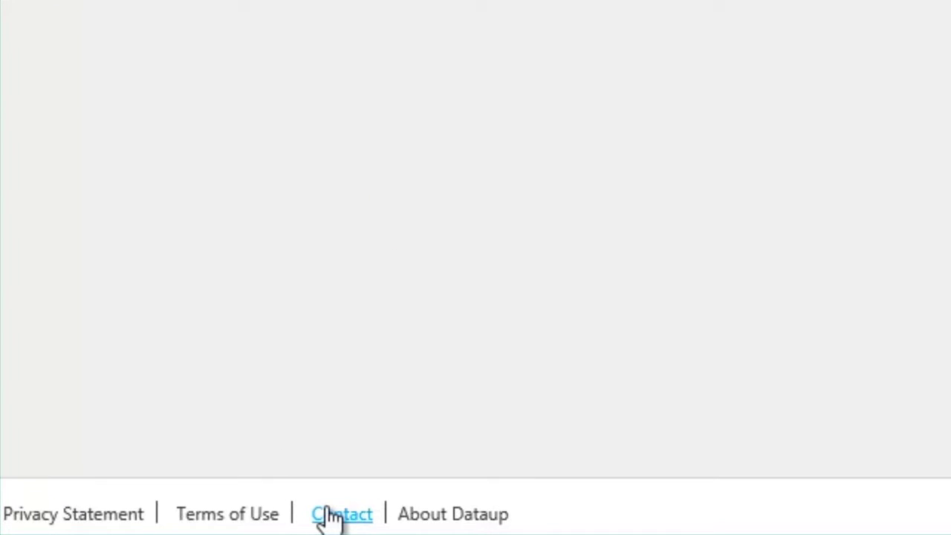
# Step: Fill the Contact Us form with the user's name, e-mail and 'I'd like to become a DataUp Admin'
pyautogui.write('Q. Public')
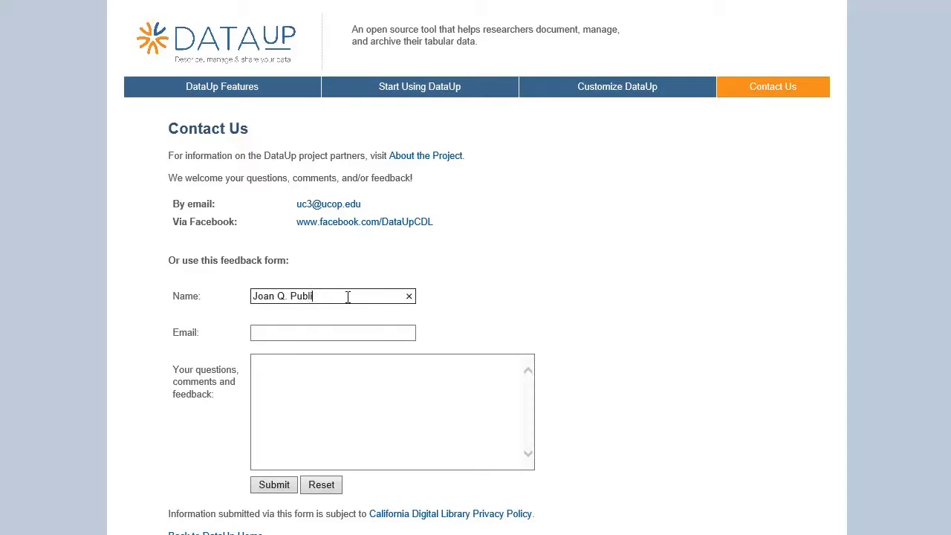
pyautogui.press('Tab')
pyautogui.press('Tab')
pyautogui.write("I'd like to become ")
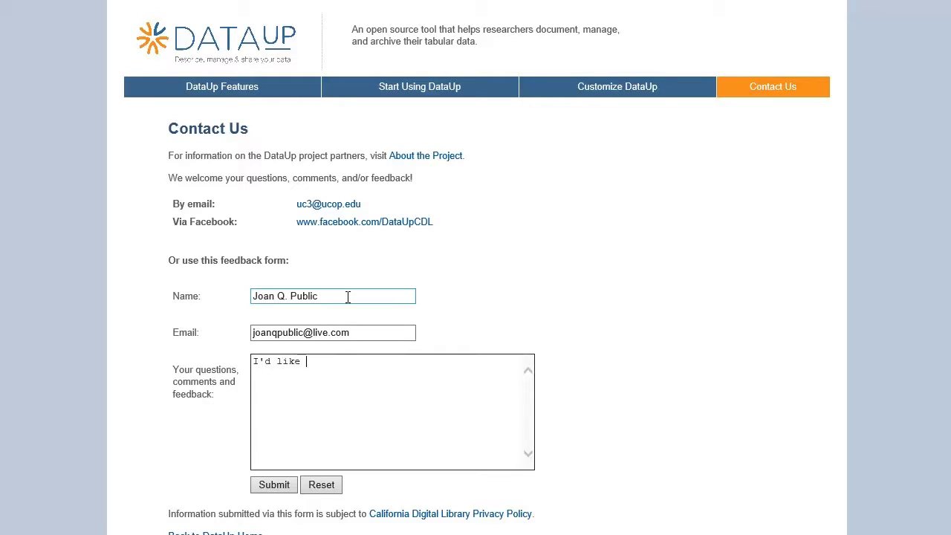
pyautogui.write('a DataUp Admin')
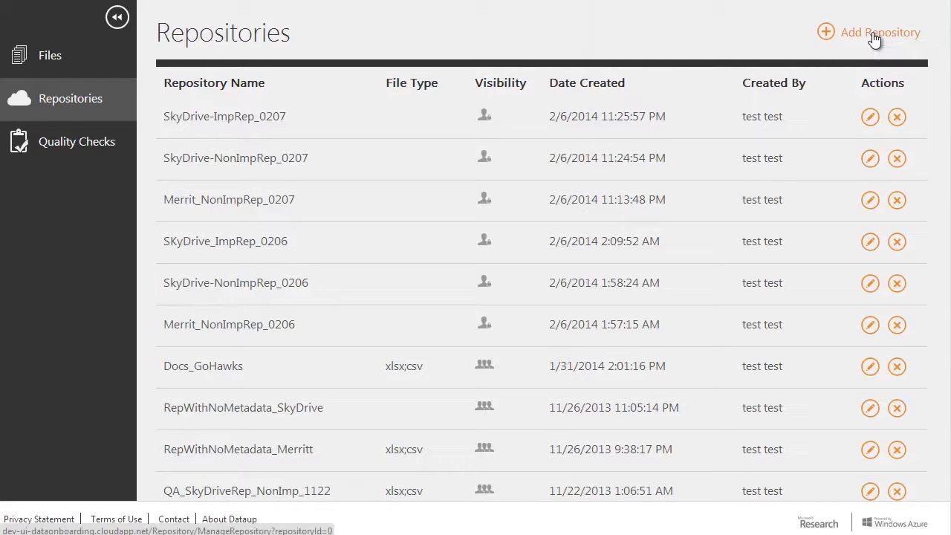
# Step: Add a repository named 'My Test Repository', leaving its type on Merritt
pyautogui.click(873, 33)
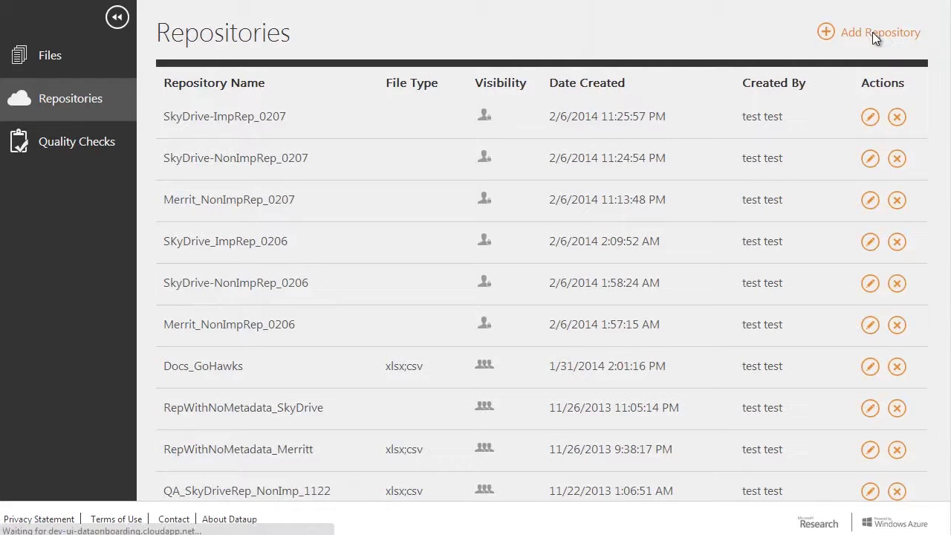
pyautogui.click(488, 113)
pyautogui.write('My Test Repository')
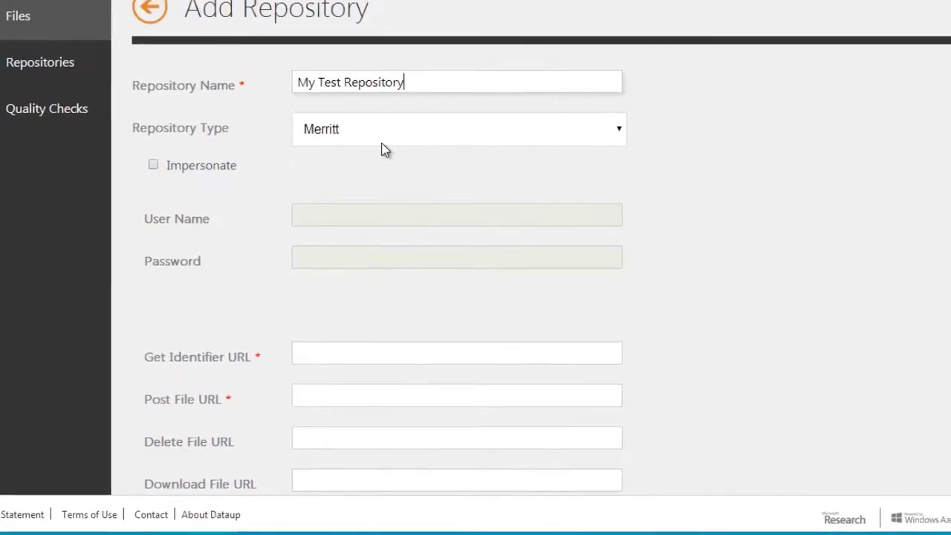
# Step: Turn on Impersonate and enter the account's user name and password
pyautogui.press('Tab')
pyautogui.press('Tab')
pyautogui.press('space')
pyautogui.press('Tab')
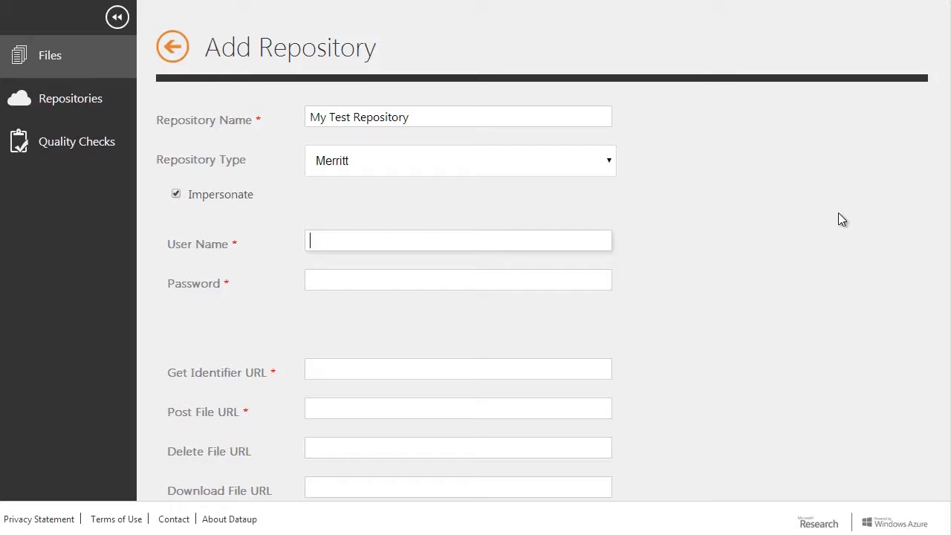
pyautogui.press('Tab')
pyautogui.write('P')
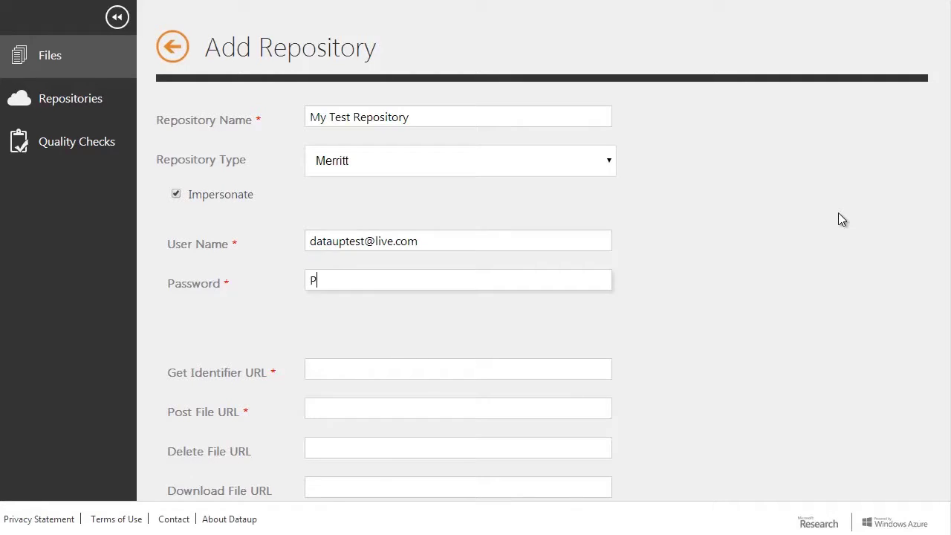
pyautogui.write('a$$w0rd;-)')
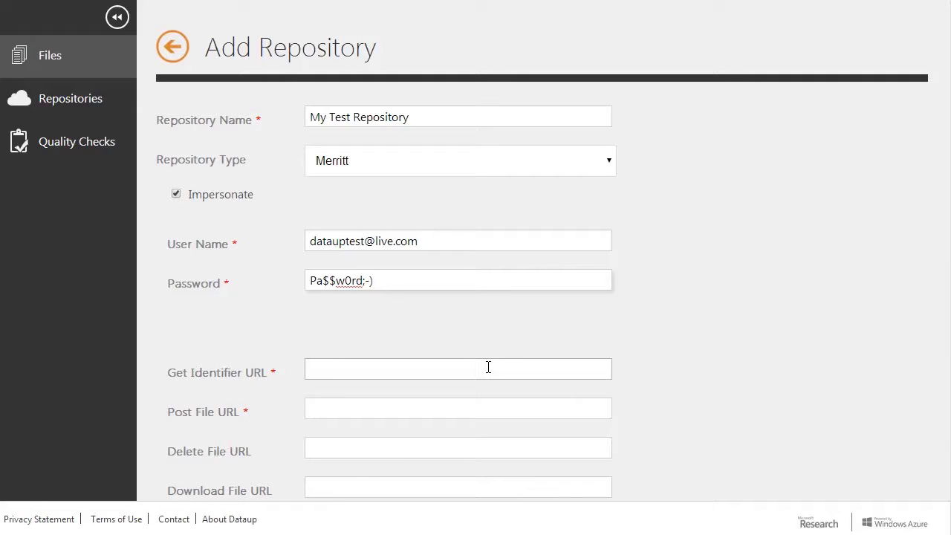
# Step: Paste the lorem ipsum placeholder text into the User Agreement box
pyautogui.scroll(-3, 488, 364)
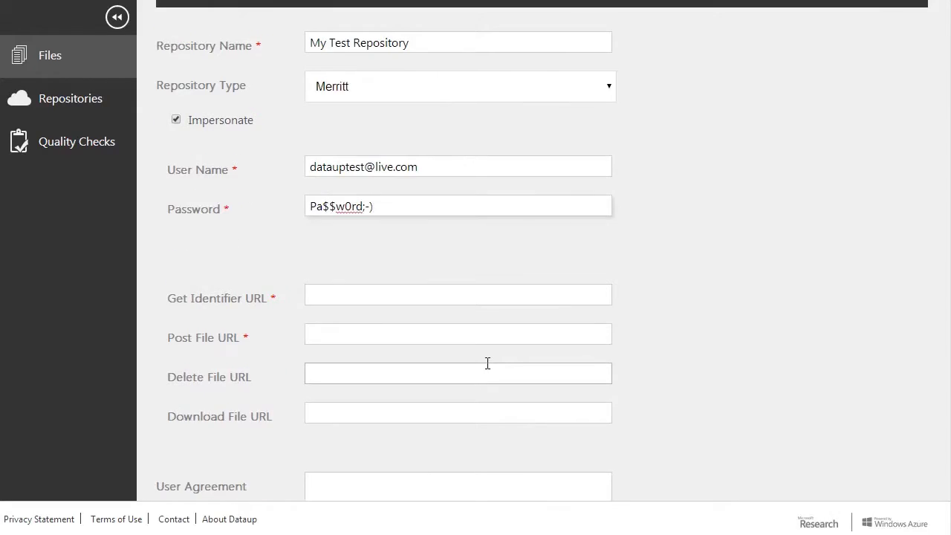
pyautogui.click(318, 338)
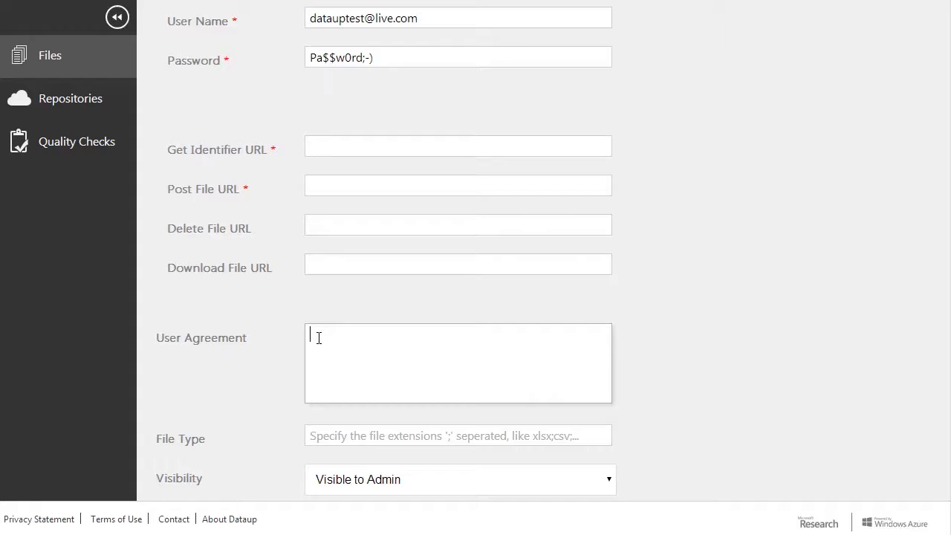
pyautogui.hotkey('ctrl', 'v')
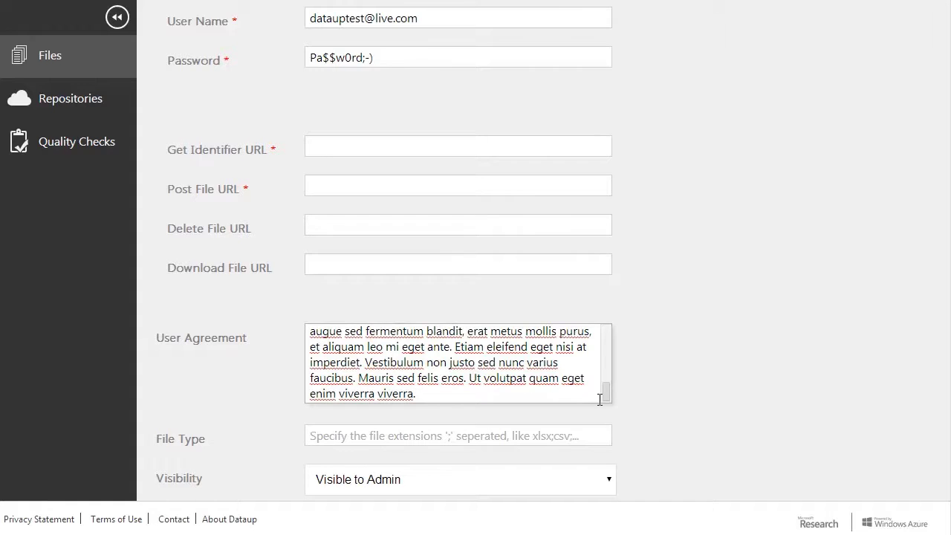
pyautogui.moveTo(608, 392); pyautogui.dragTo(604, 328)
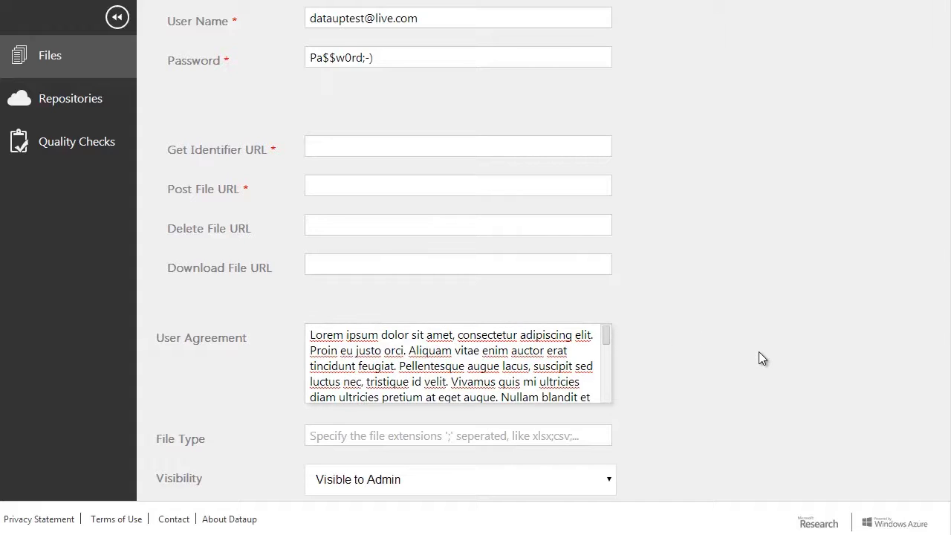
pyautogui.scroll(-1, 758, 352)
pyautogui.scroll(-1, 757, 353)
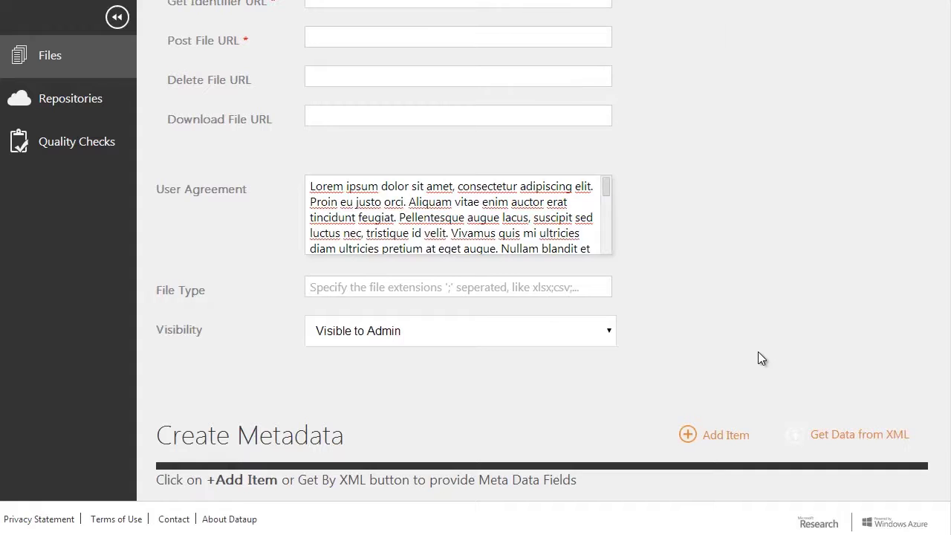
pyautogui.scroll(-2, 669, 323)
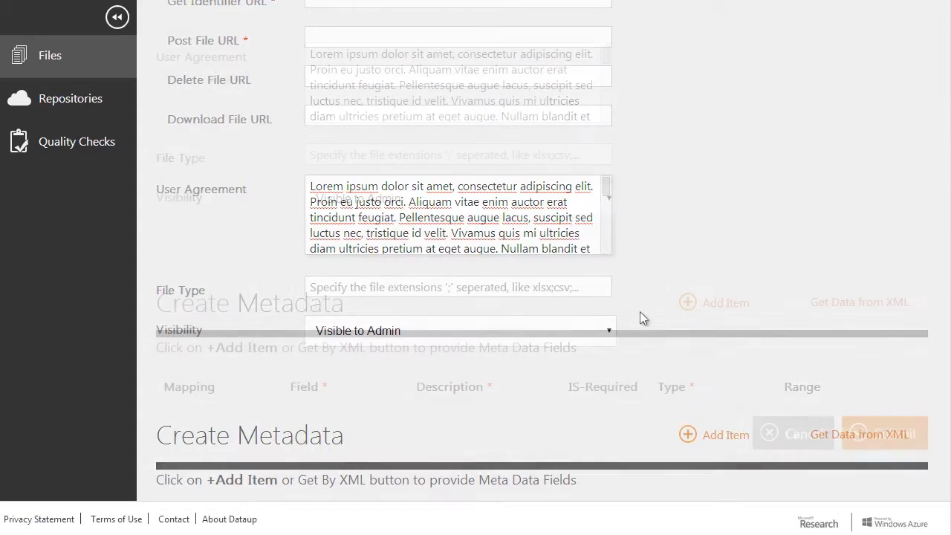
# Step: Set file types to 'xlxs;xls;csv;' and leave visibility on Visible to Admin
pyautogui.click(312, 151)
pyautogui.write('xlxs')
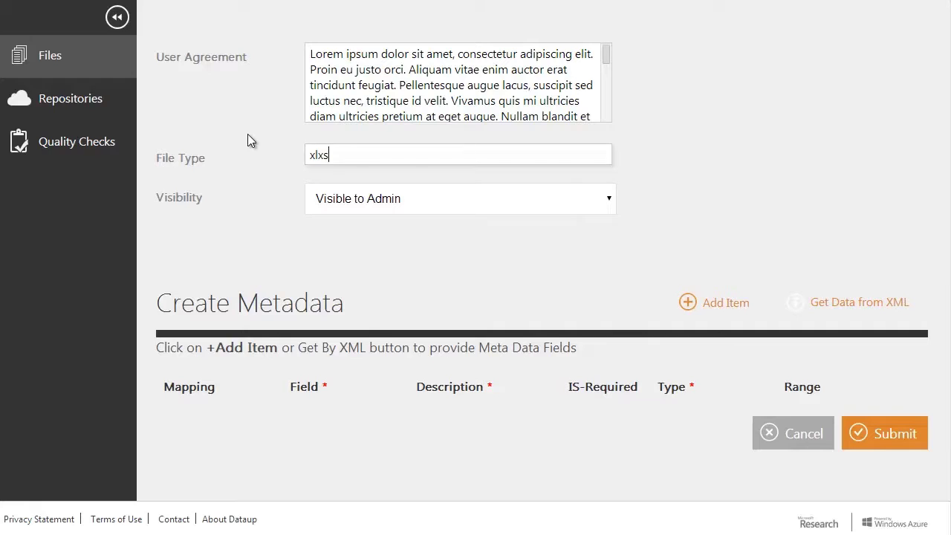
pyautogui.write(';xls;csv;')
pyautogui.click(398, 206)
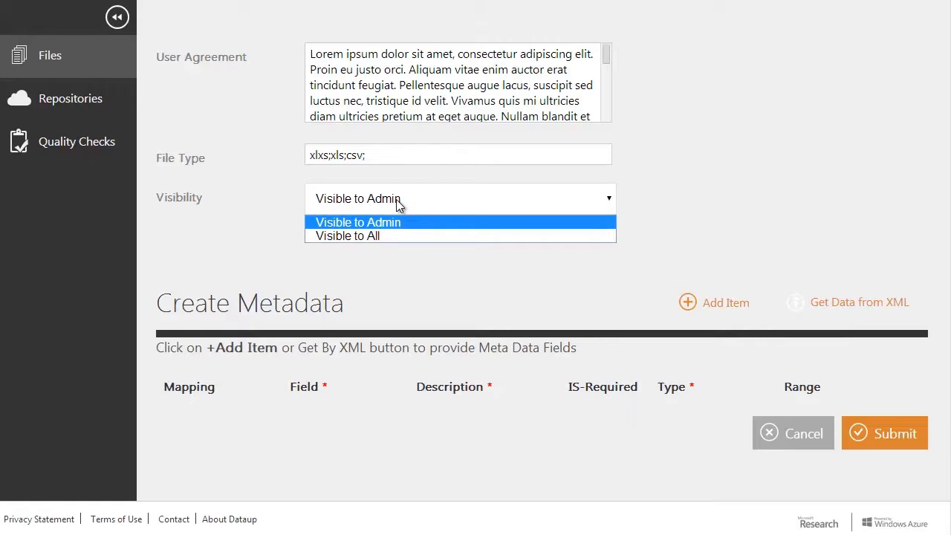
pyautogui.click(386, 237)
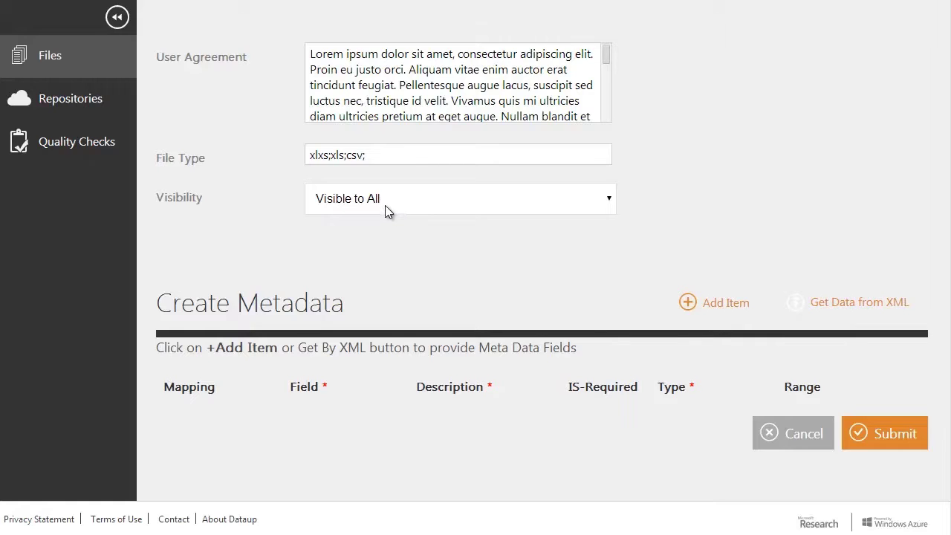
pyautogui.click(384, 201)
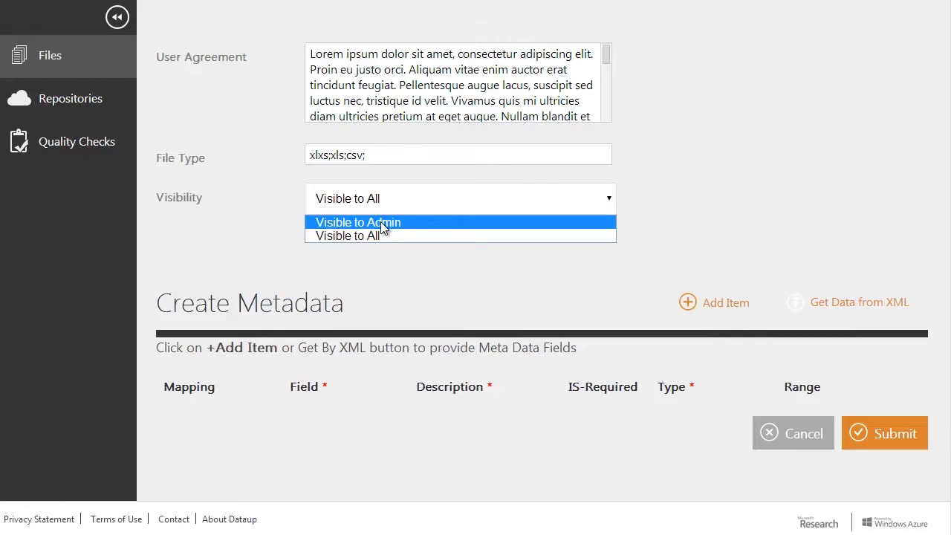
pyautogui.click(380, 222)
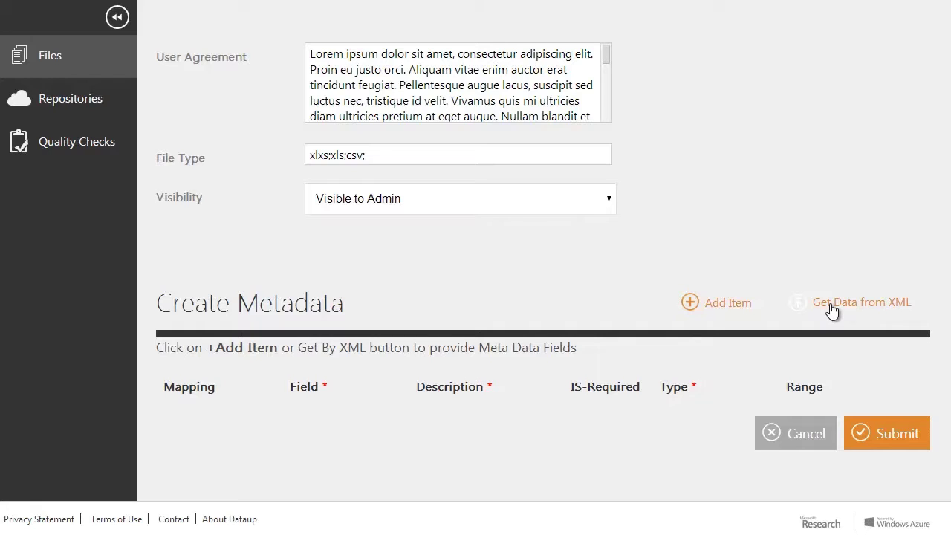
# Step: Add a required metadata field ALT / Altitude described as 'Altitude in Meters'
pyautogui.click(733, 303)
pyautogui.click(219, 388)
pyautogui.write('ALT')
pyautogui.press('Tab')
pyautogui.write('Altitude')
pyautogui.press('Tab')
pyautogui.write('Altitude in Meters')
pyautogui.press('Tab')
pyautogui.click(720, 386)
# Step: Add a metadata field LAT / Latitude described as 'In degrees'
pyautogui.click(724, 306)
pyautogui.click(260, 436)
pyautogui.write('LAT')
pyautogui.press('Tab')
pyautogui.write('Latitude')
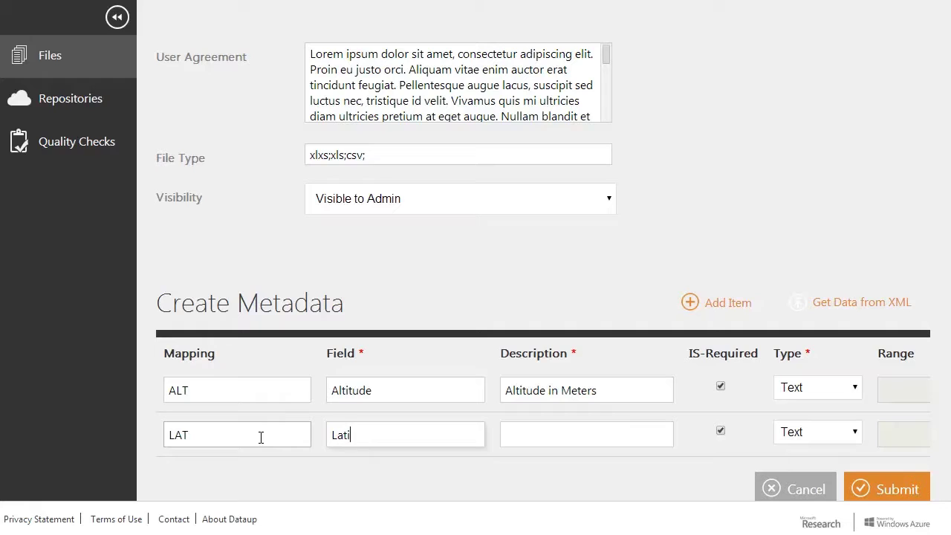
pyautogui.press('Tab')
pyautogui.write('In degrees')
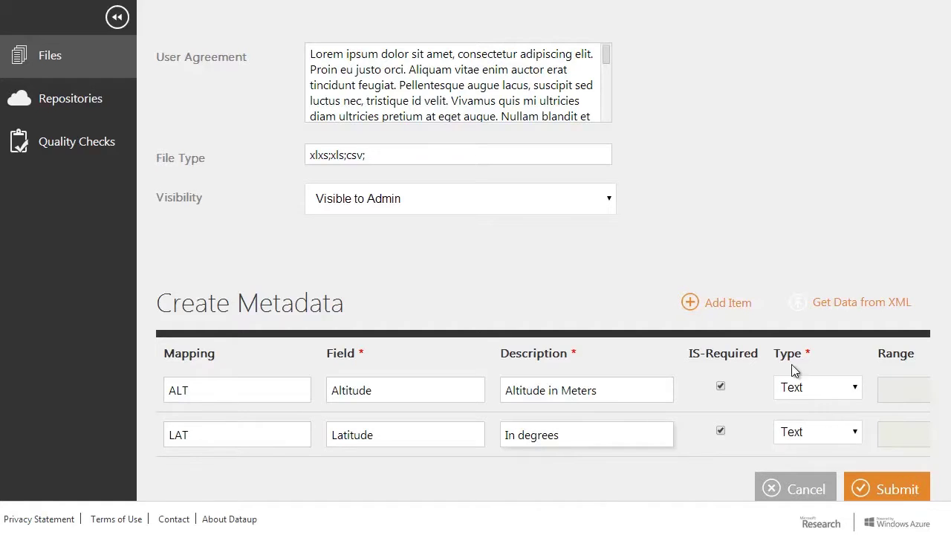
# Step: Add a metadata field LONG / Longitude described as 'degrees'
pyautogui.click(723, 303)
pyautogui.click(218, 476)
pyautogui.write('LONG')
pyautogui.press('Tab')
pyautogui.write('Longitude')
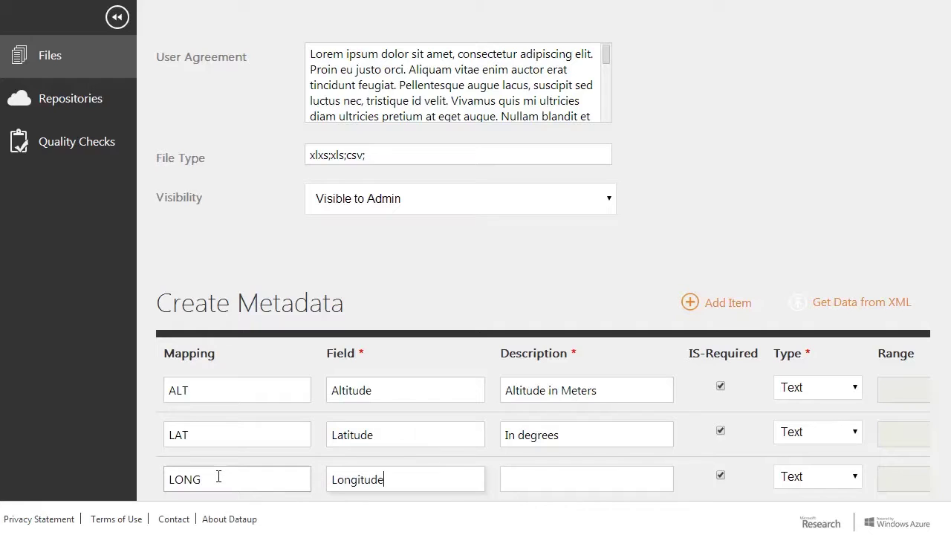
pyautogui.press('Tab')
pyautogui.write('degrees')
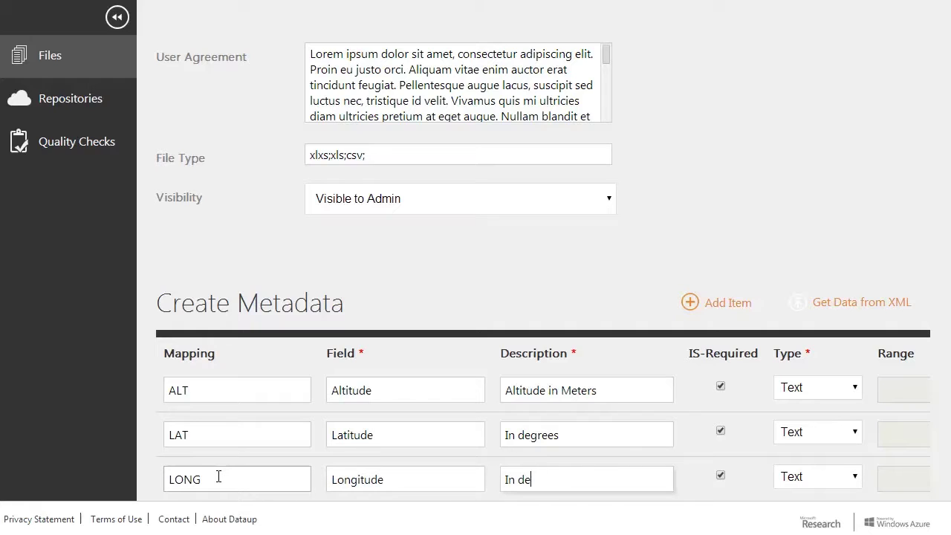
# Step: Add a metadata field Speed / 'Speed of target' described as 'in Kilometers per hour'
pyautogui.click(718, 305)
pyautogui.scroll(-1, 646, 335)
pyautogui.click(239, 448)
pyautogui.write('Speed')
pyautogui.press('Tab')
pyautogui.write('Spp')
pyautogui.press('BackSpace')
pyautogui.write('eed og')
pyautogui.press('BackSpace')
pyautogui.write('f target')
pyautogui.press('Tab')
pyautogui.write('in ')
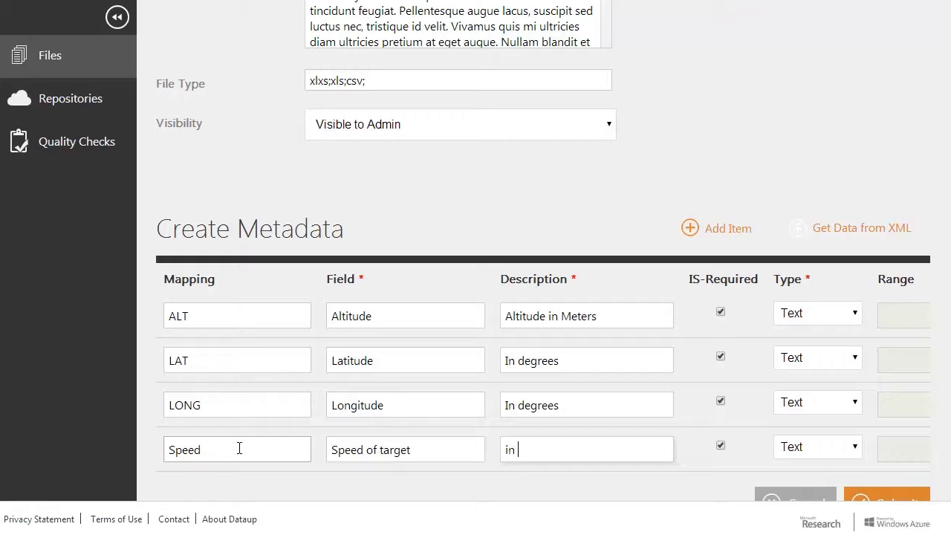
pyautogui.write('Kilometers per hour')
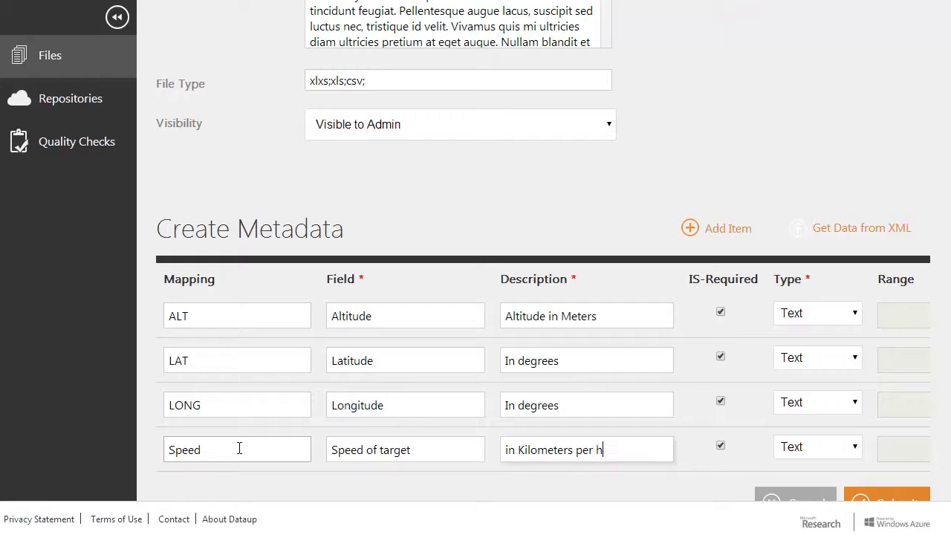
# Step: Set the type of Altitude, Latitude, Longitude and Speed to Numeric
pyautogui.click(797, 314)
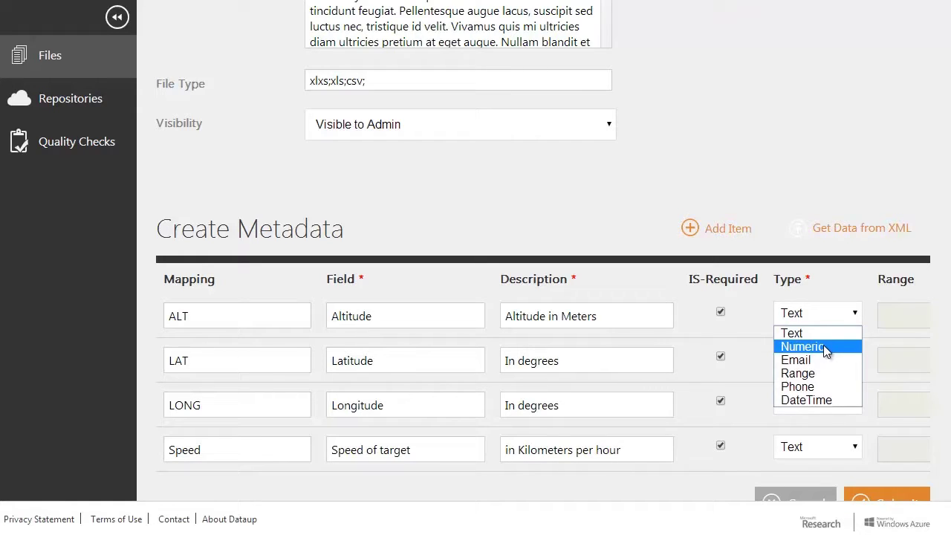
pyautogui.click(823, 345)
pyautogui.click(853, 358)
pyautogui.click(829, 387)
pyautogui.click(852, 413)
pyautogui.click(818, 433)
pyautogui.click(851, 447)
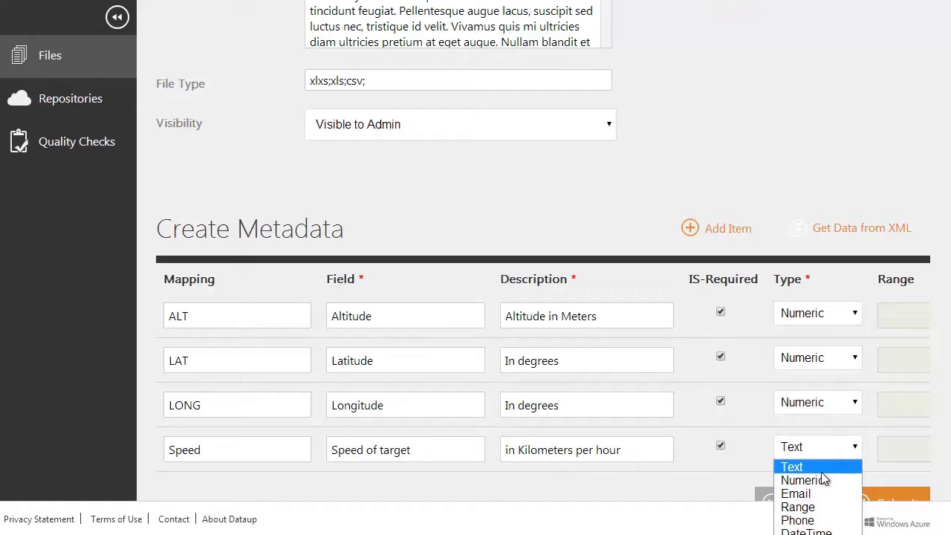
pyautogui.click(823, 480)
pyautogui.scroll(-1, 948, 466)
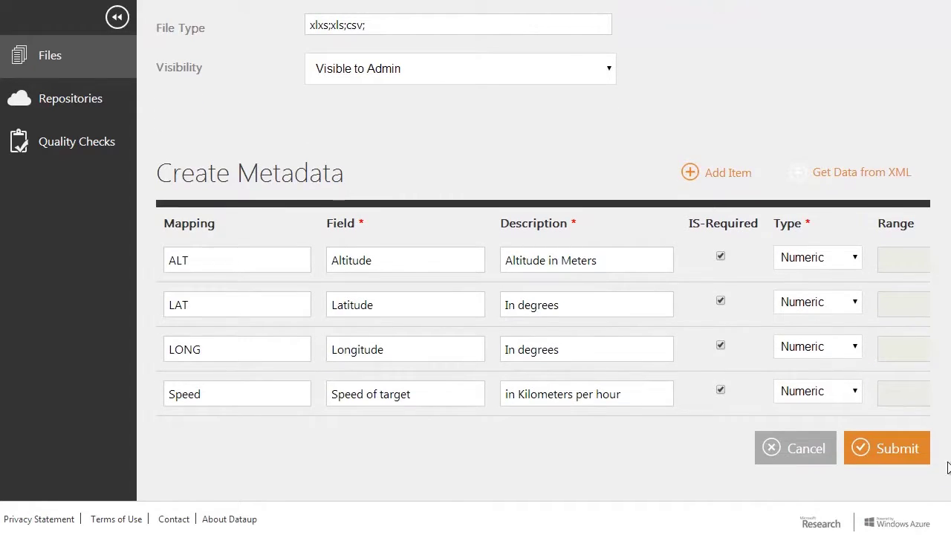
# Step: Submit the repository, then open A Test Repository's edit page and cancel out
pyautogui.click(891, 459)
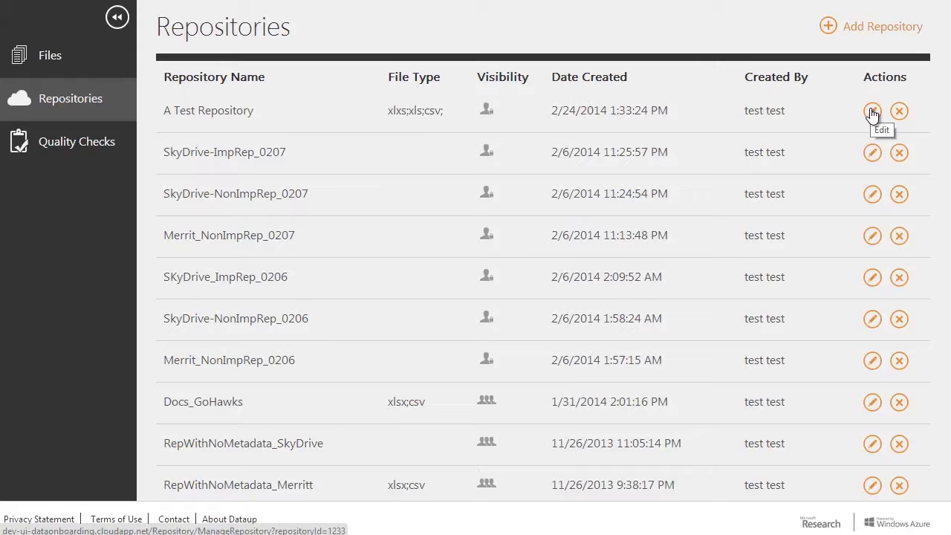
pyautogui.click(872, 111)
pyautogui.scroll(-10, 532, 260)
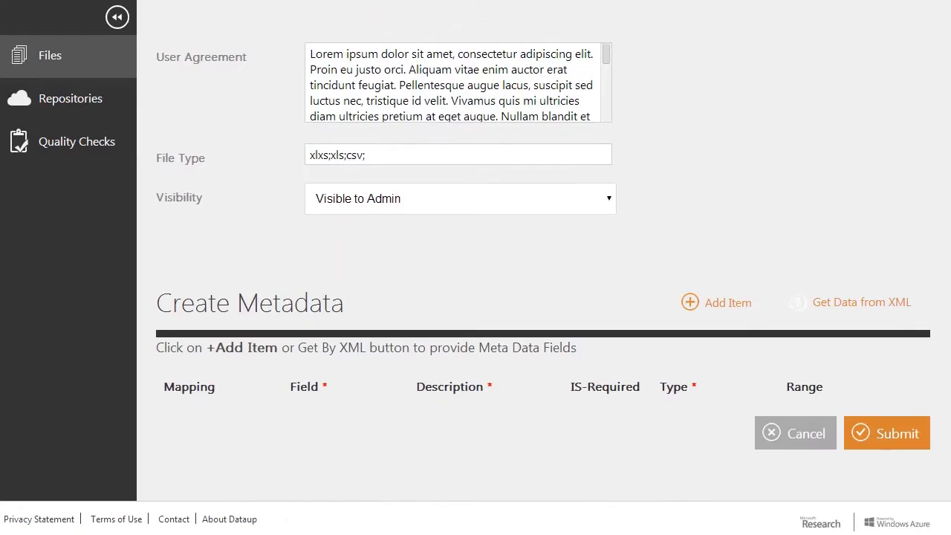
pyautogui.click(801, 438)
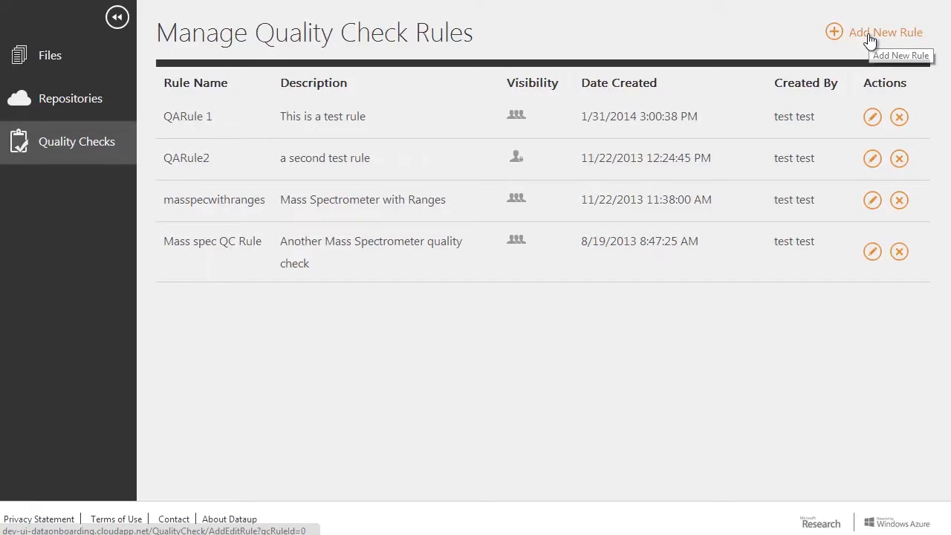
# Step: Start a new rule 'My Test Rule', described 'this is a test rule', enforcing header order
pyautogui.click(869, 39)
pyautogui.click(326, 123)
pyautogui.write('My Test Rule')
pyautogui.click(361, 157)
pyautogui.write('this is a test')
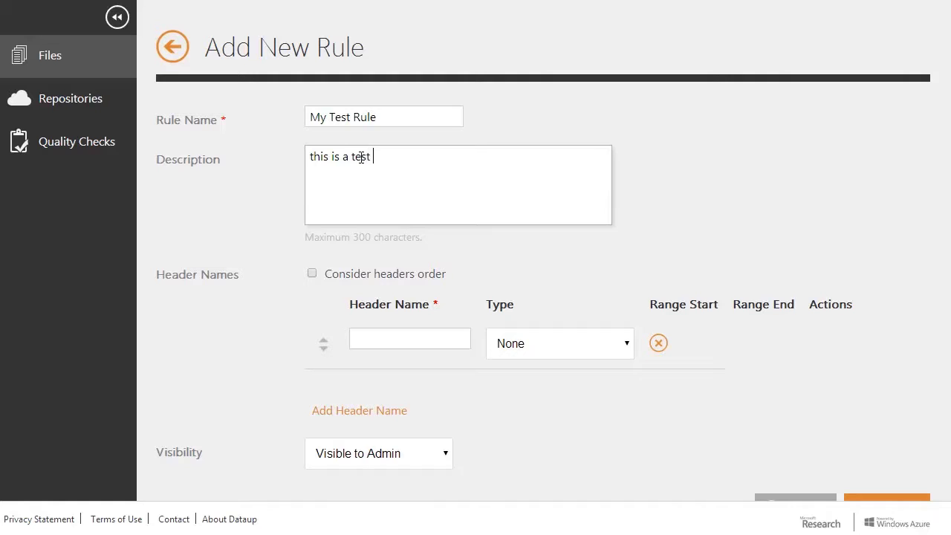
pyautogui.write(' rule')
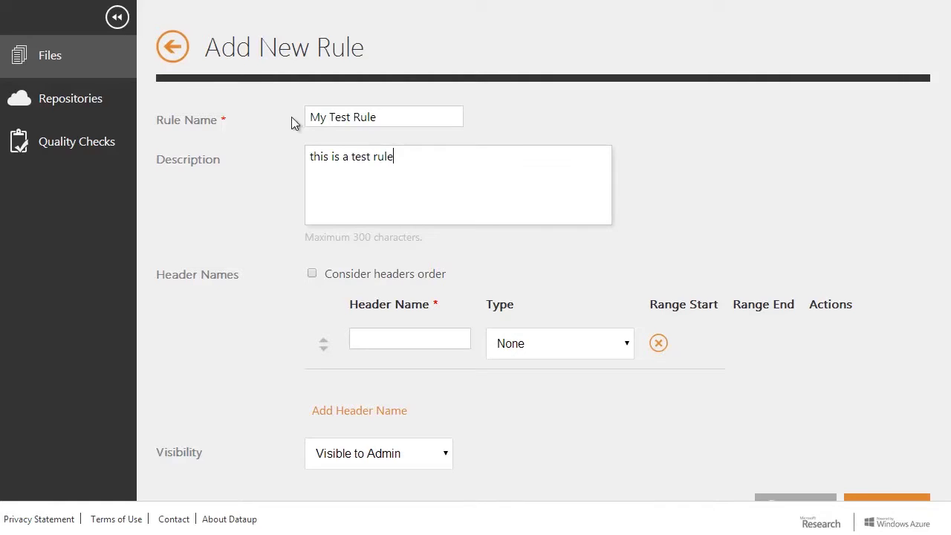
pyautogui.click(312, 274)
# Step: Add a Numeric header ALT with allowed range 0 to 50000
pyautogui.click(377, 338)
pyautogui.write('ALT')
pyautogui.click(628, 348)
pyautogui.click(530, 376)
pyautogui.click(659, 336)
pyautogui.write('0')
pyautogui.click(769, 331)
pyautogui.write('50000')
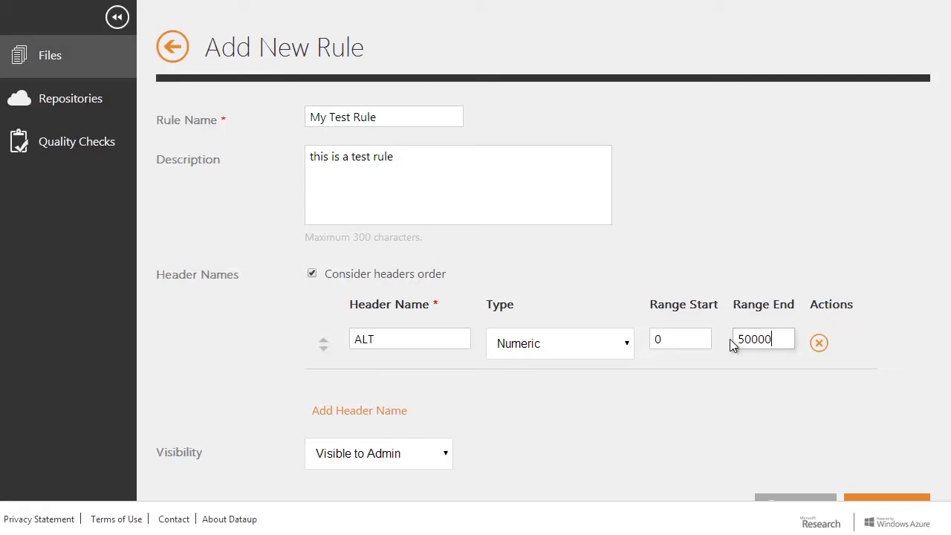
# Step: Add Numeric headers LONG and LAT after ALT
pyautogui.click(375, 412)
pyautogui.write('LONG')
pyautogui.click(616, 400)
pyautogui.click(522, 431)
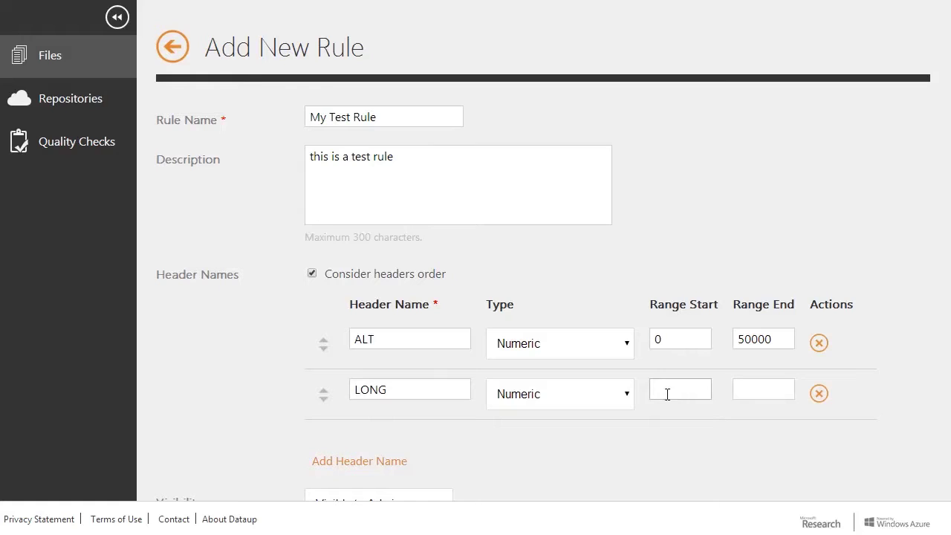
pyautogui.click(379, 460)
pyautogui.write('LAT')
pyautogui.click(563, 444)
pyautogui.click(562, 473)
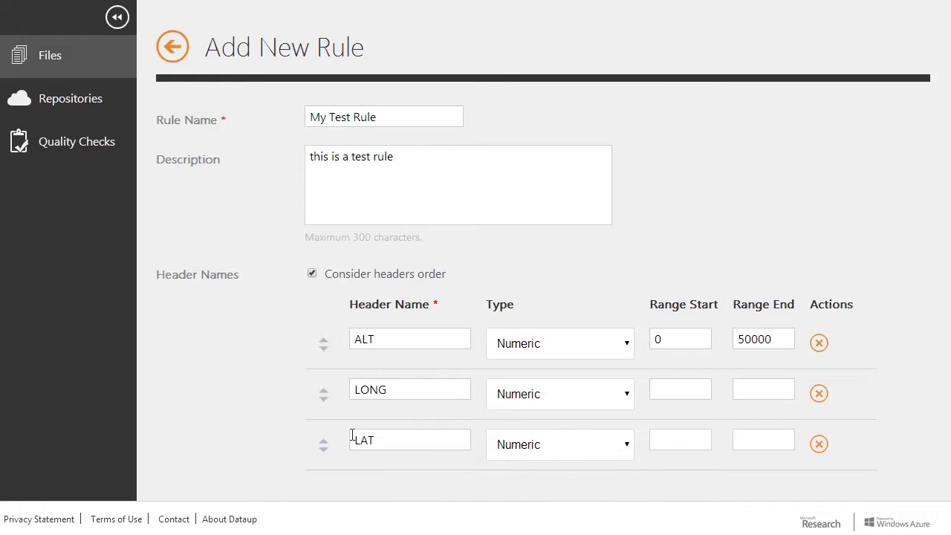
# Step: Keep ALT first, leave the rule visible to admins only, and submit it
pyautogui.click(323, 348)
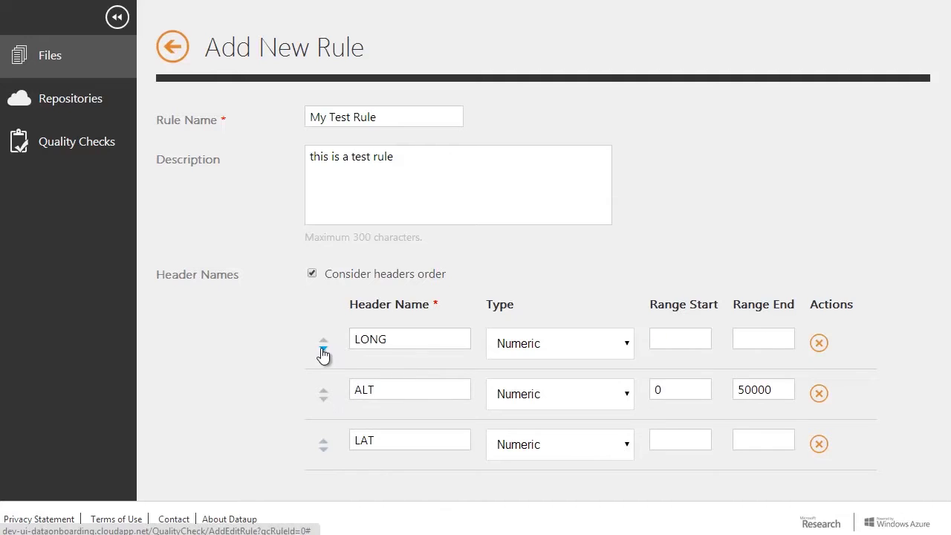
pyautogui.click(324, 349)
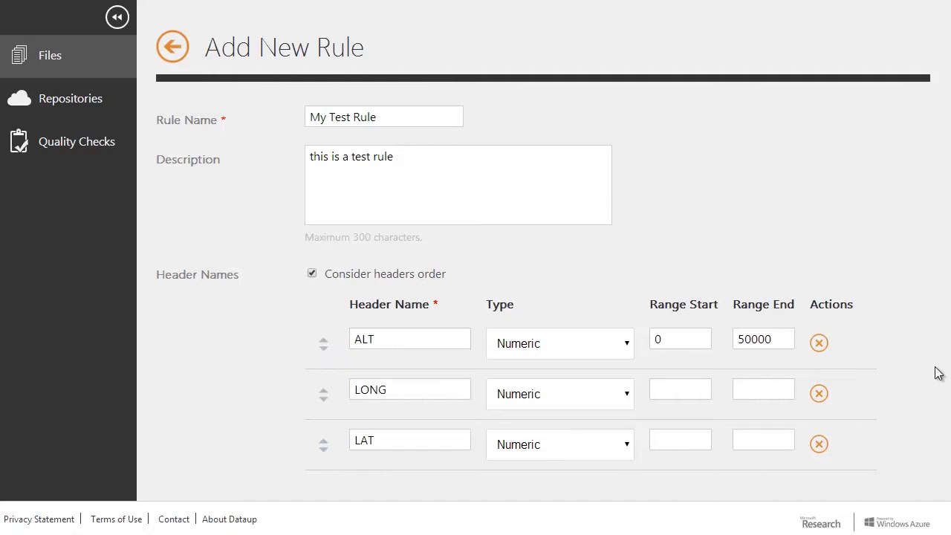
pyautogui.scroll(-3, 947, 431)
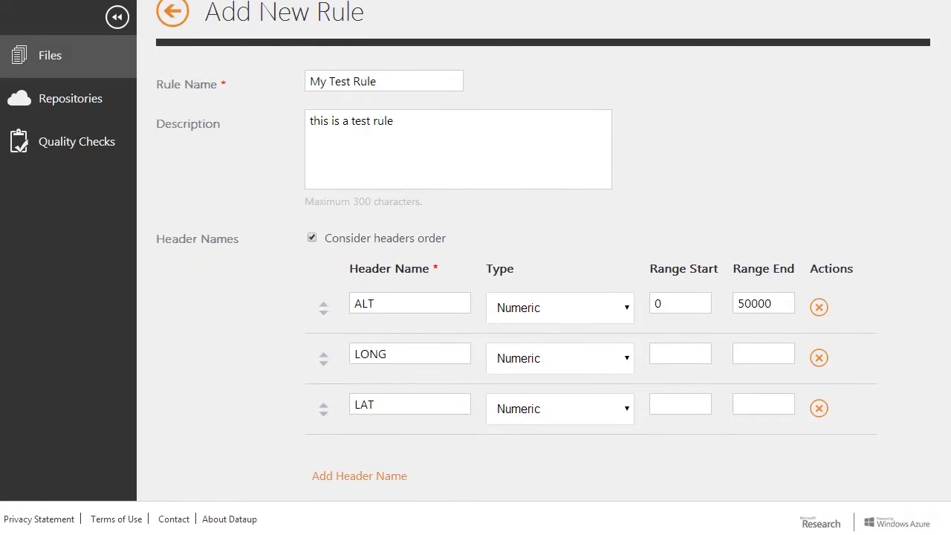
pyautogui.scroll(-2, 947, 438)
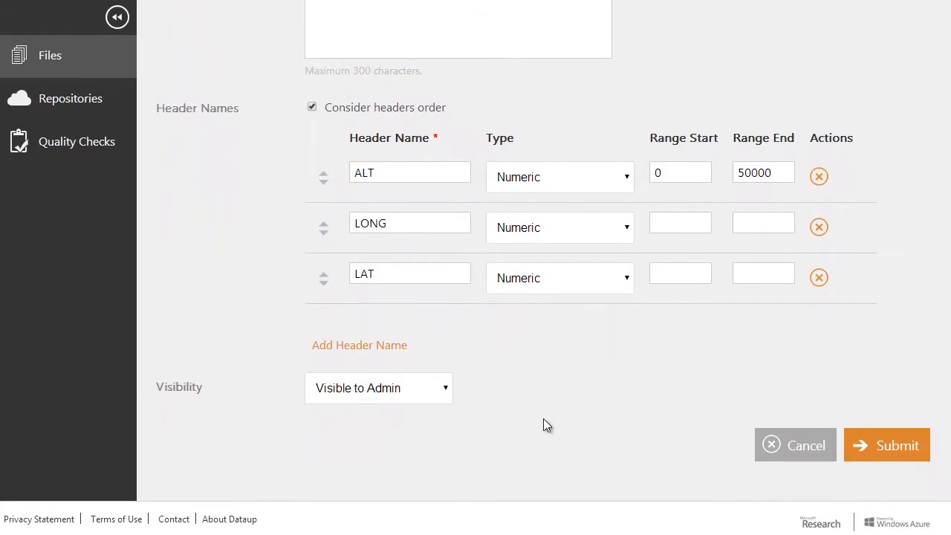
pyautogui.click(446, 394)
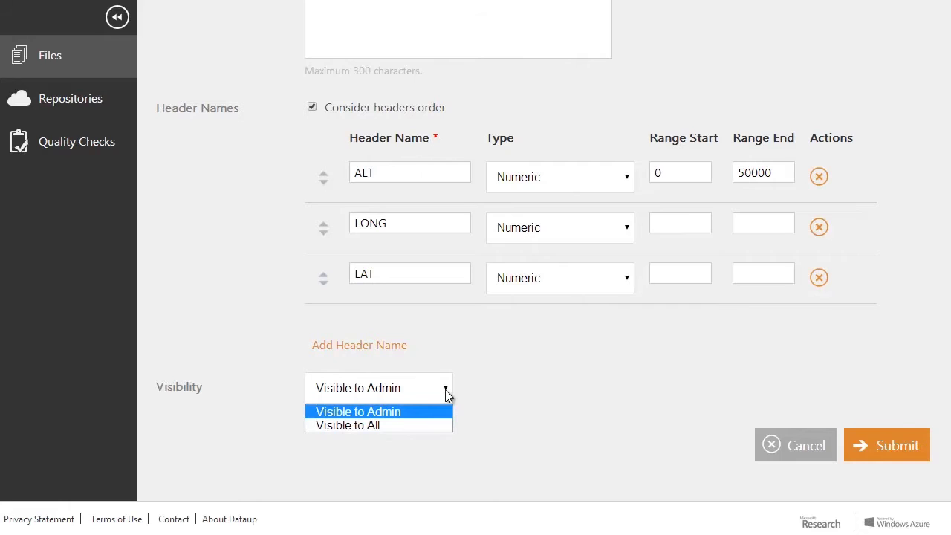
pyautogui.click(445, 389)
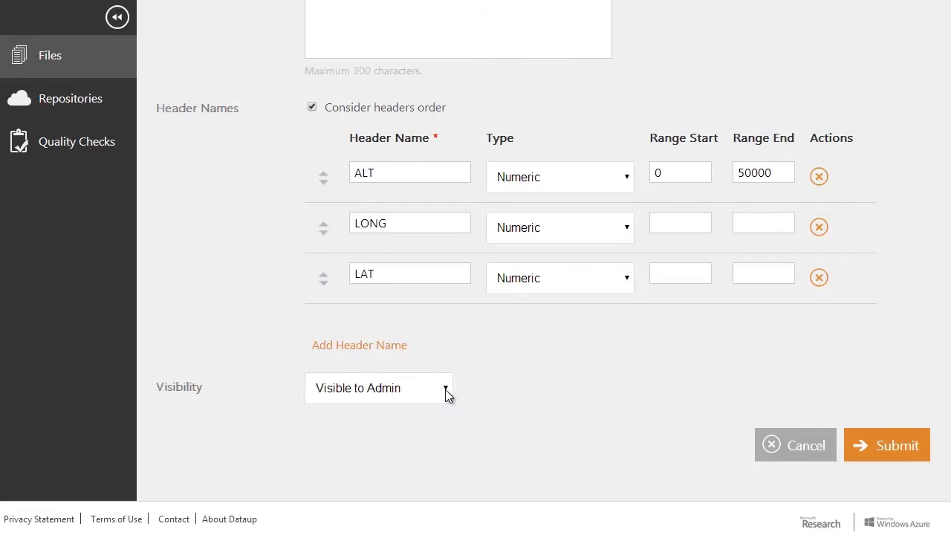
pyautogui.click(861, 445)
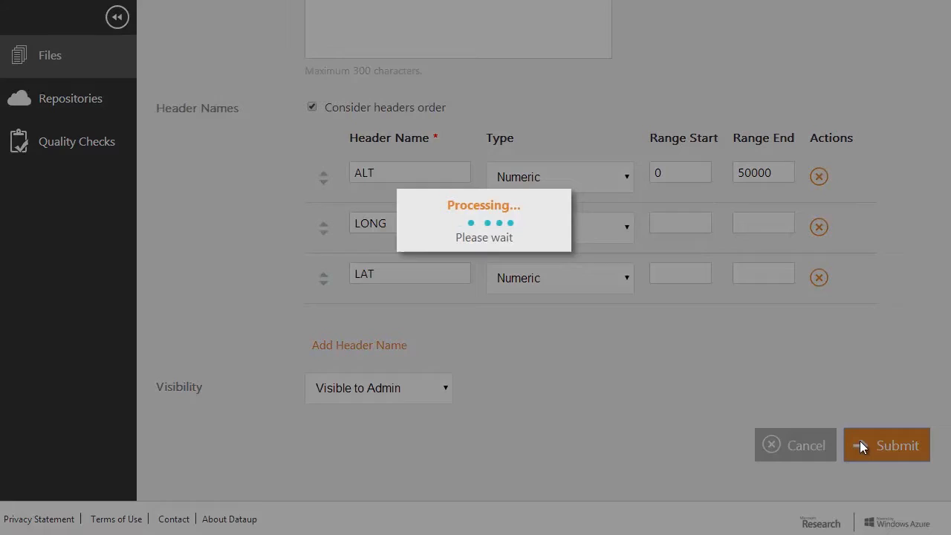